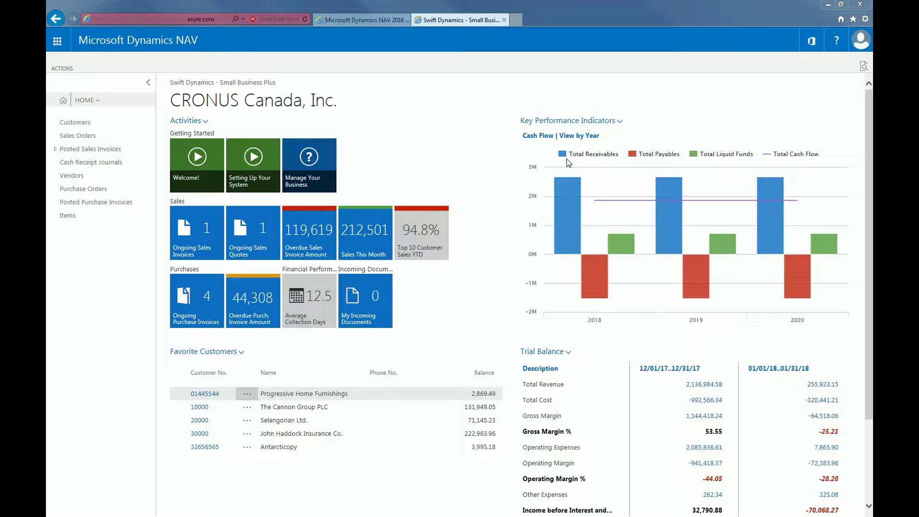
# Step: Set the Key Performance Indicators Cash Flow chart's period length to Quarter
pyautogui.click(615, 124)
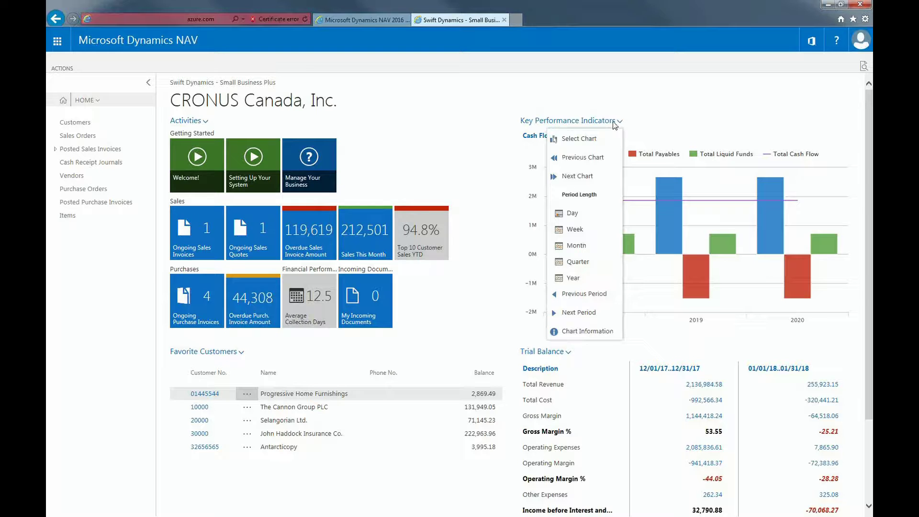
pyautogui.click(578, 262)
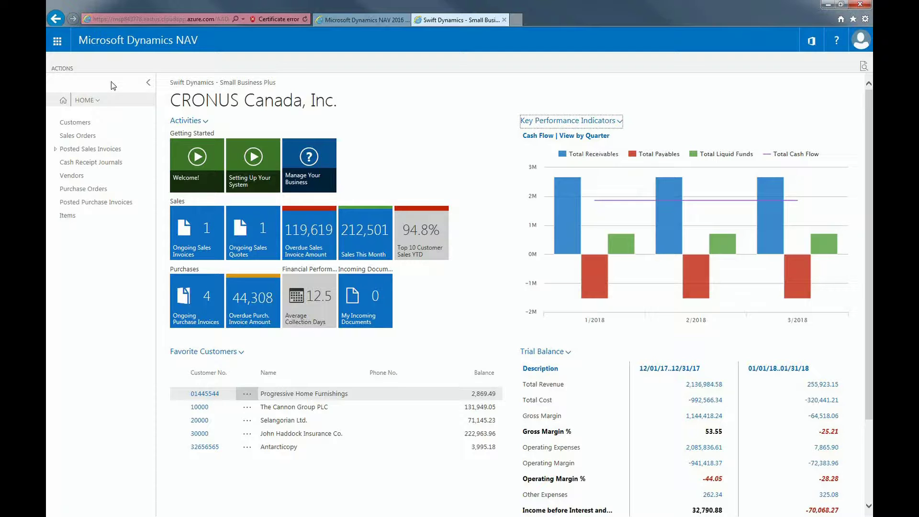
# Step: Switch to the Advanced Finance area and open the Chart of Cash Flow Accounts
pyautogui.click(88, 99)
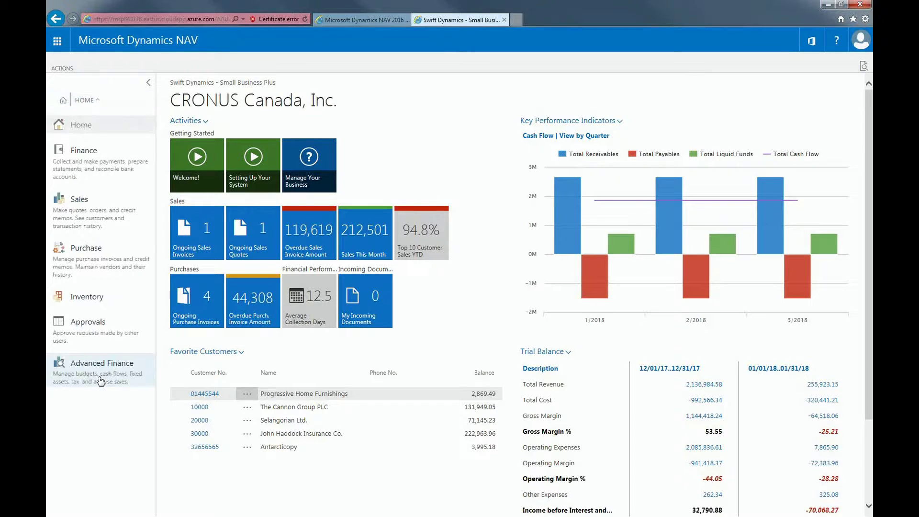
pyautogui.click(100, 378)
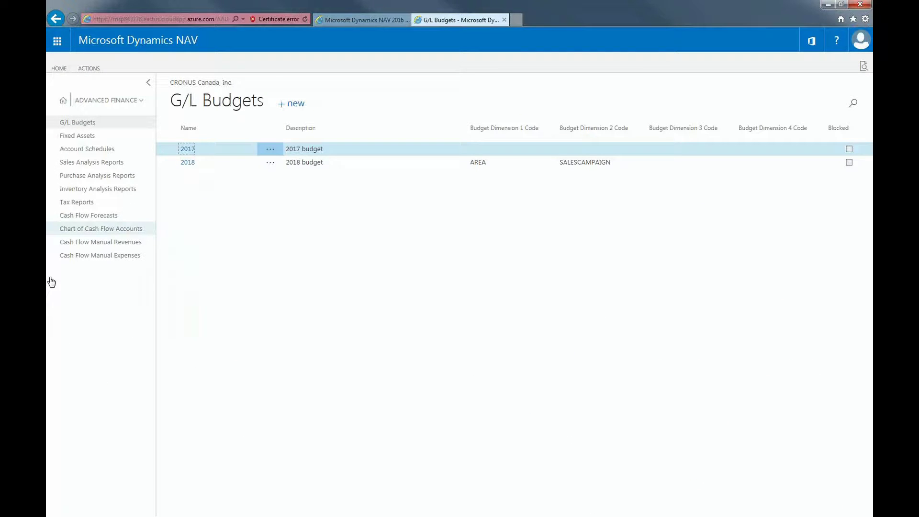
pyautogui.click(106, 230)
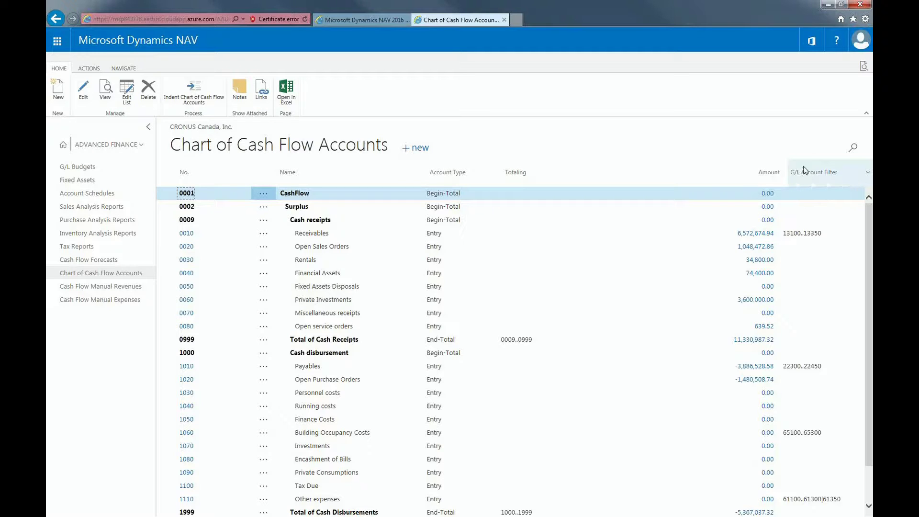
pyautogui.click(371, 234)
pyautogui.click(85, 90)
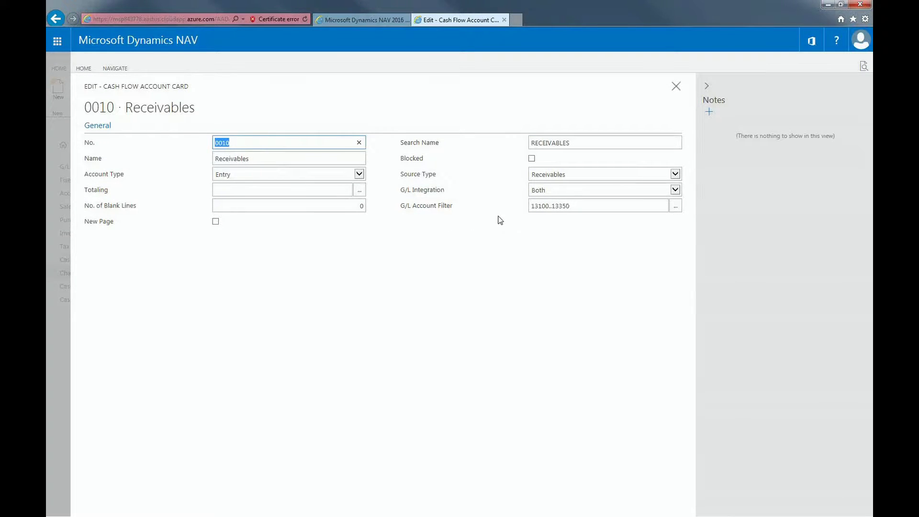
pyautogui.click(672, 207)
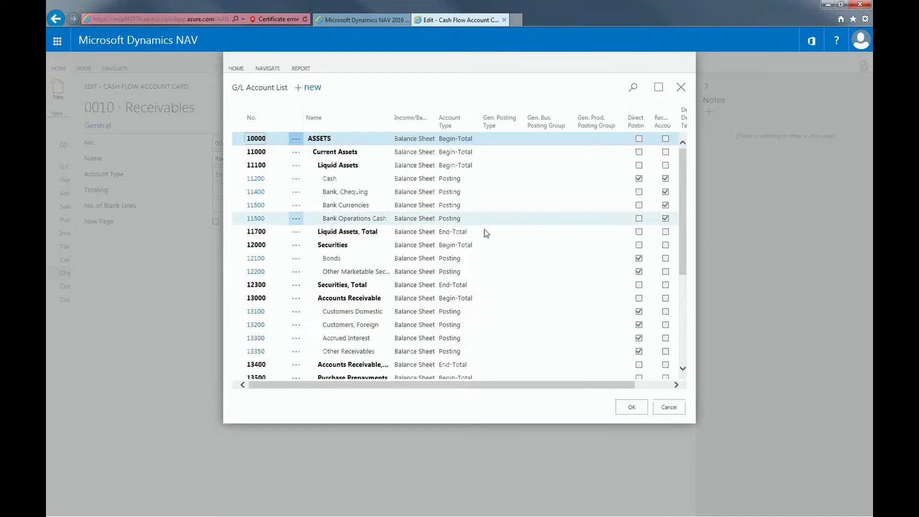
pyautogui.scroll(-4, 485, 232)
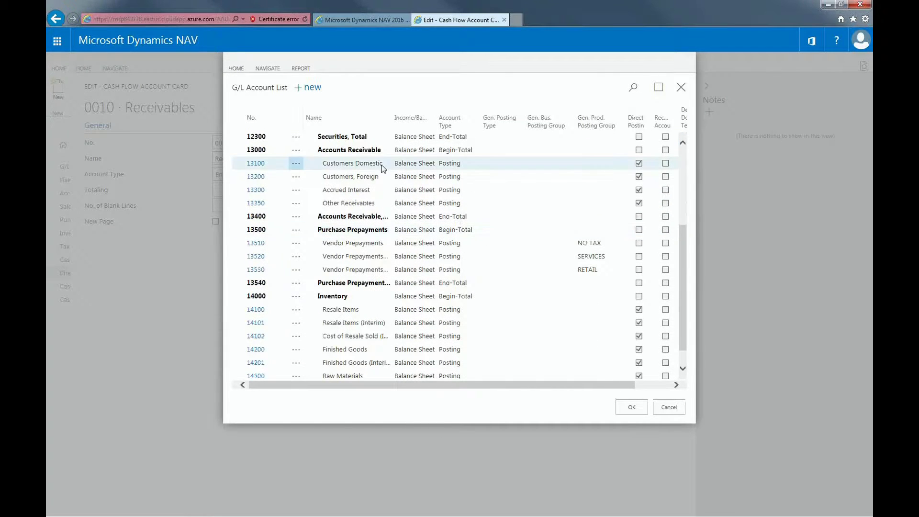
pyautogui.press('Escape')
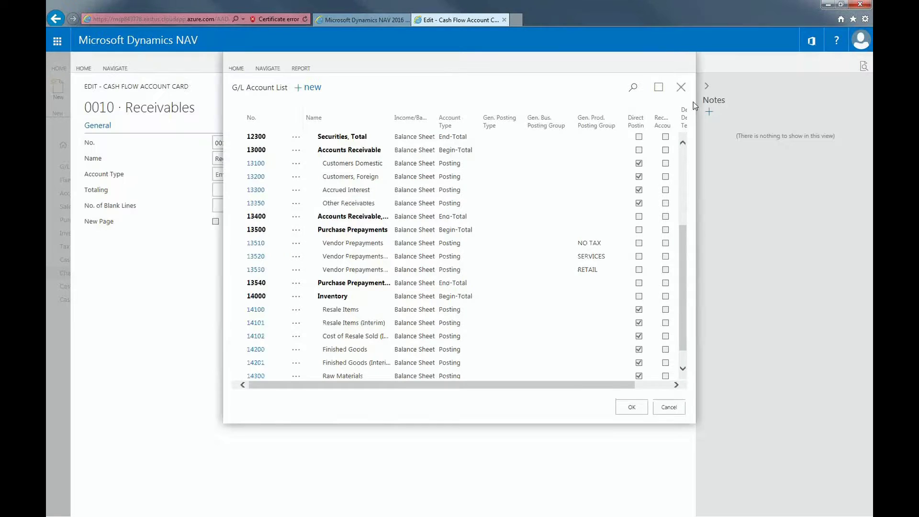
pyautogui.press('Escape')
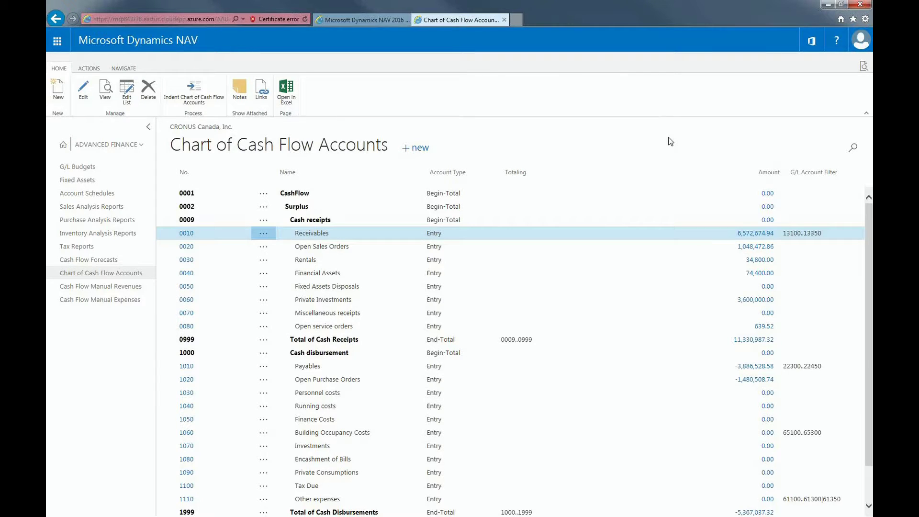
# Step: Search for 'cash flow setup' and open the Cash Flow Setup page
pyautogui.click(858, 68)
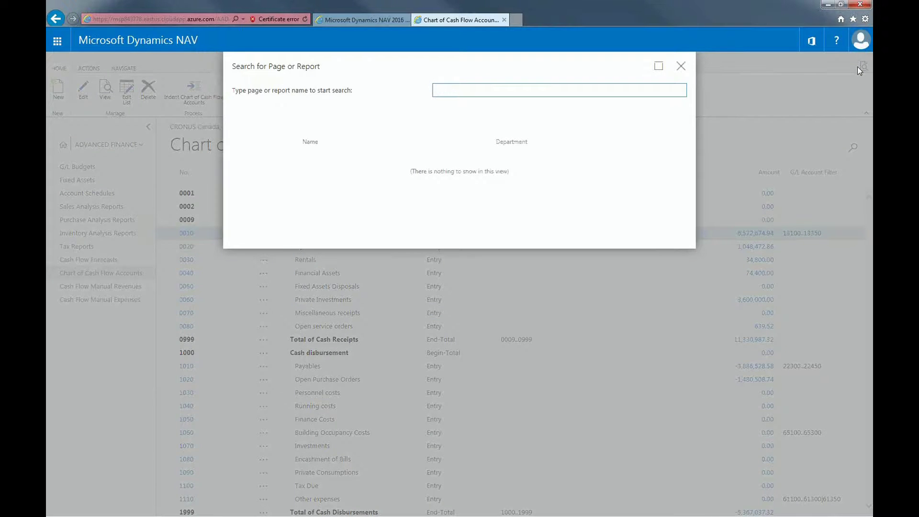
pyautogui.write('cash flow setup')
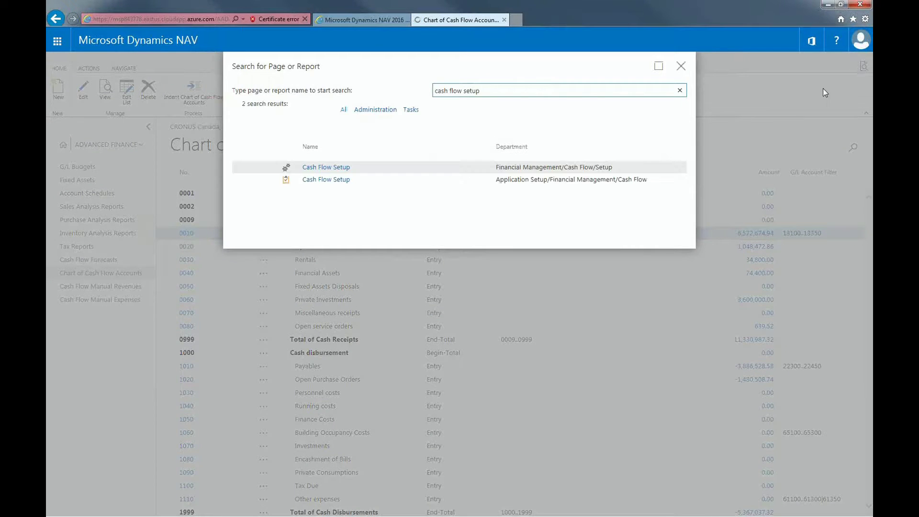
pyautogui.click(295, 180)
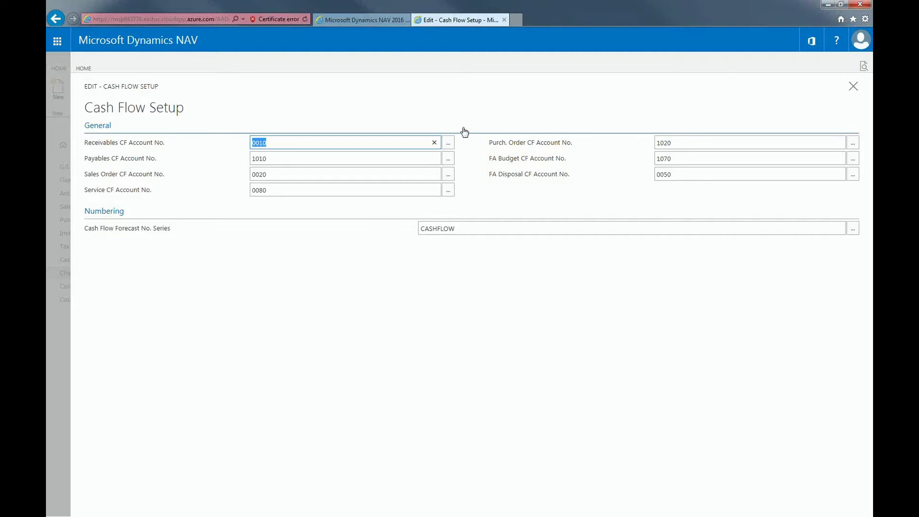
# Step: Check the Receivables account lookup, keeping 0010, then close setup and go to Cash Flow Forecasts
pyautogui.click(453, 145)
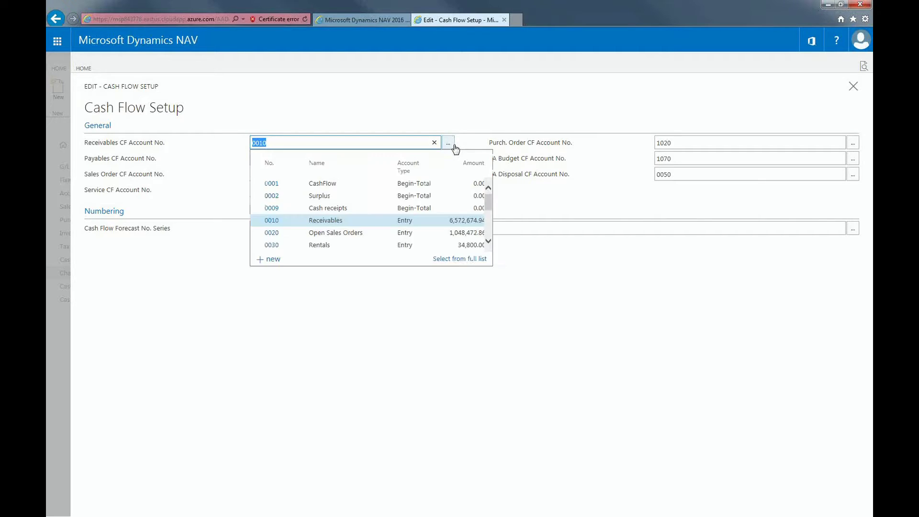
pyautogui.click(453, 145)
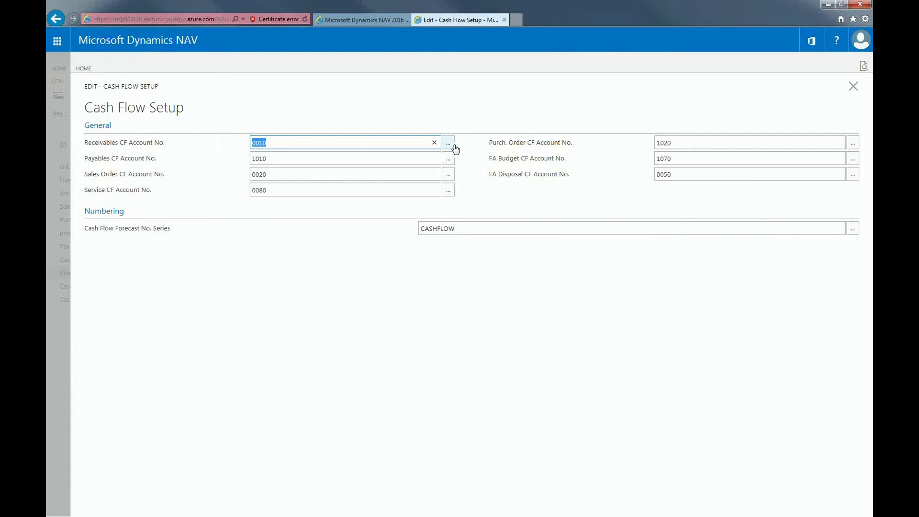
pyautogui.click(449, 143)
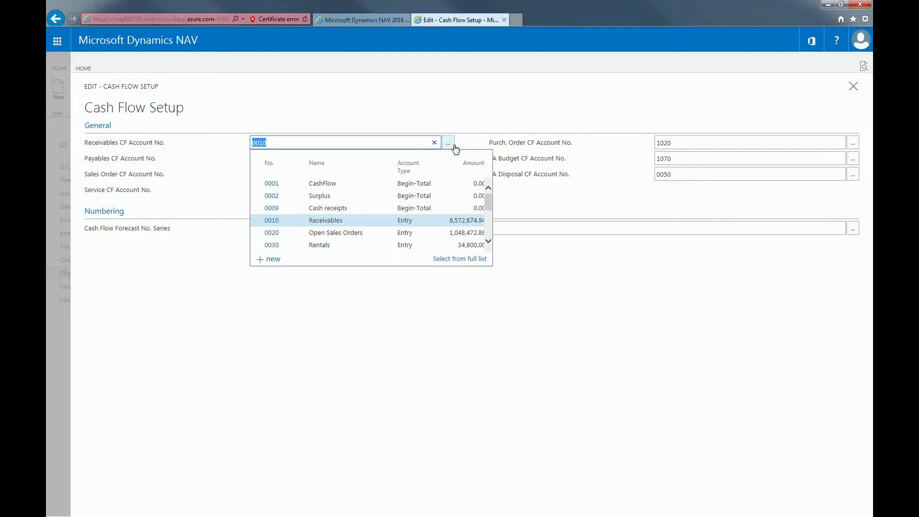
pyautogui.click(576, 326)
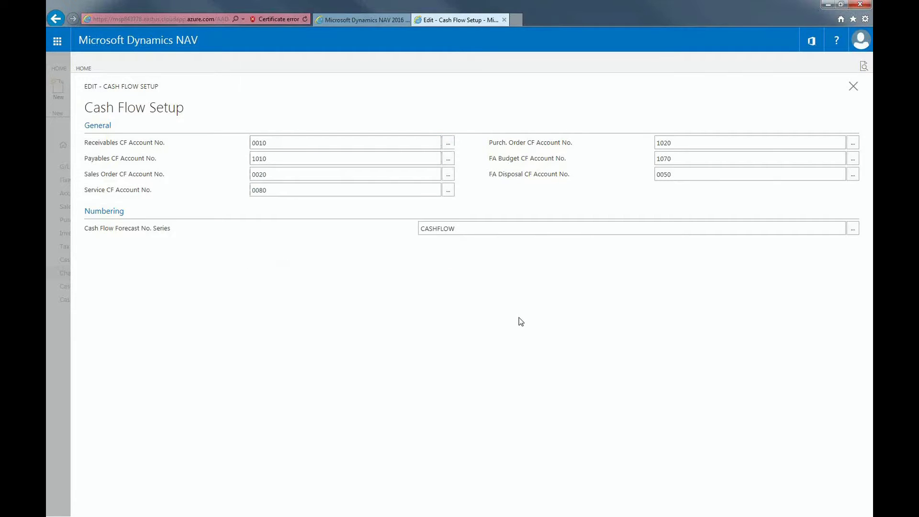
pyautogui.click(852, 87)
pyautogui.click(87, 261)
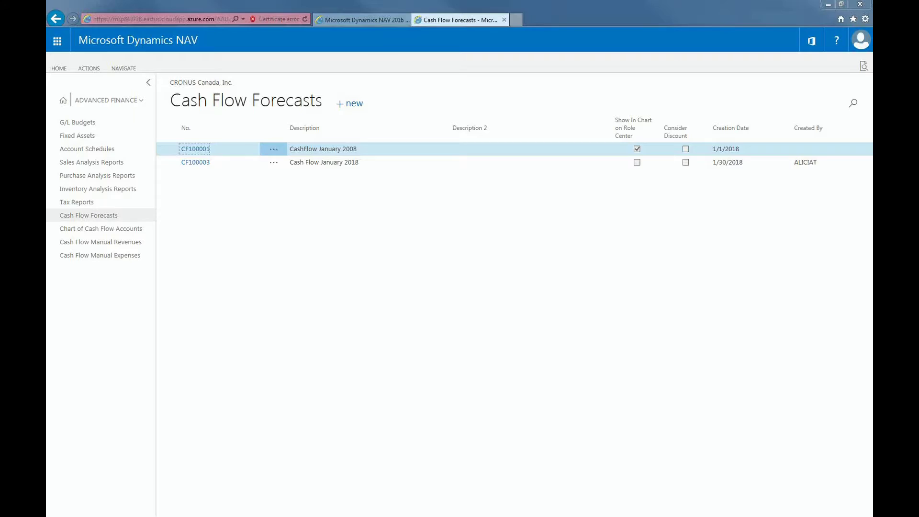
# Step: Open forecast CF100003, enable Show in Chart on Role Center, and open its Cash Flow Worksheet
pyautogui.click(176, 160)
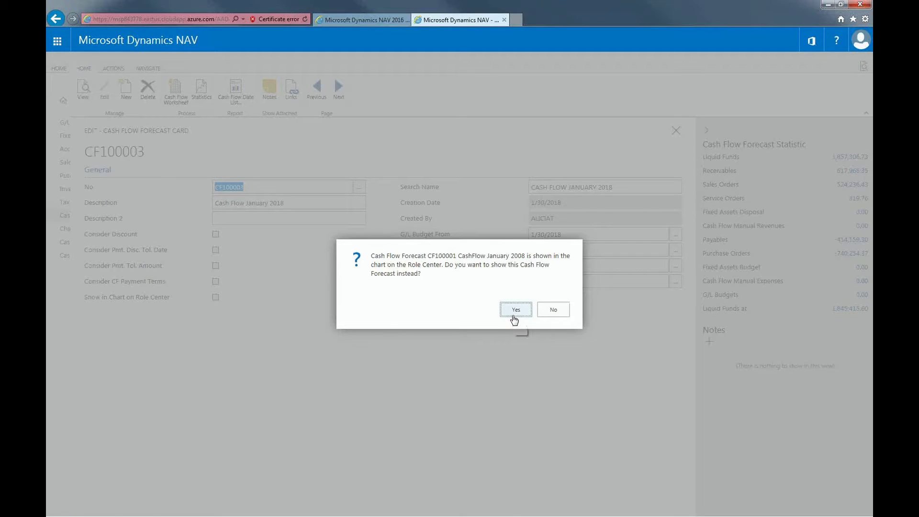
pyautogui.click(513, 312)
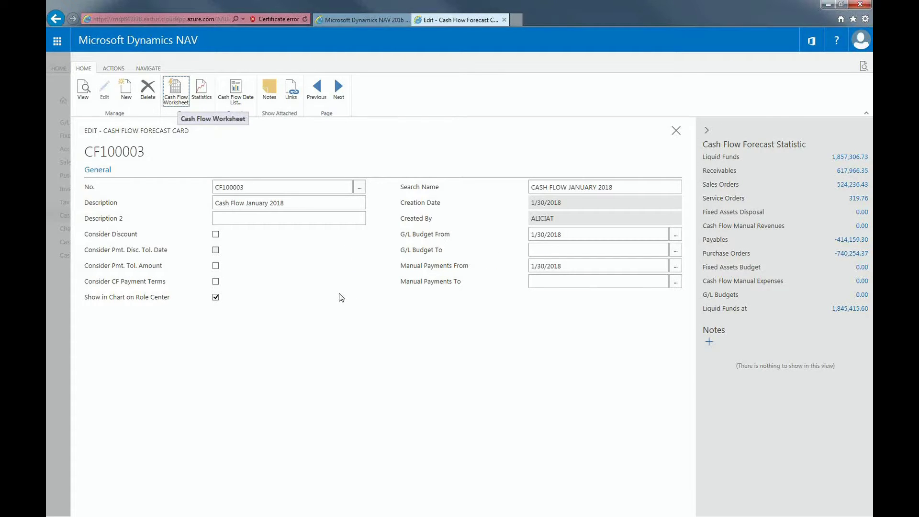
pyautogui.click(175, 93)
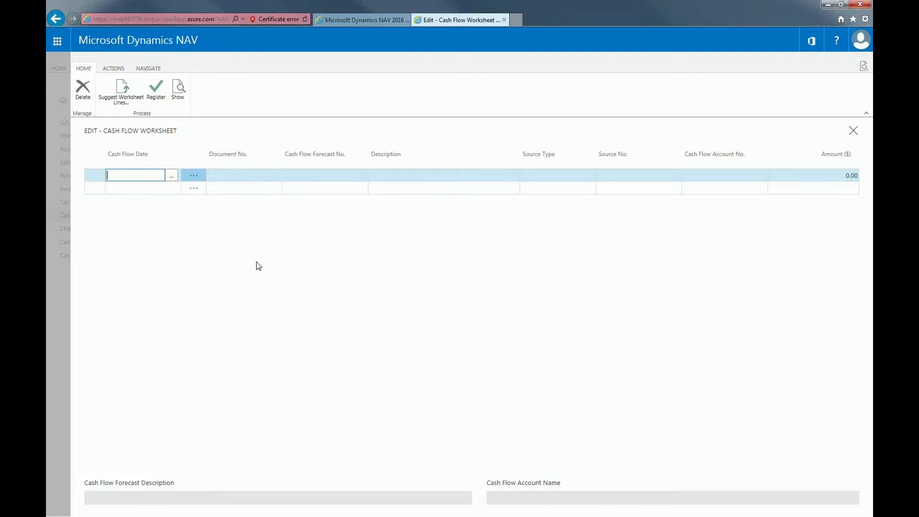
# Step: Suggest worksheet lines for CF100003 with the default source types, dismissing the recurring-frequency notice
pyautogui.click(259, 175)
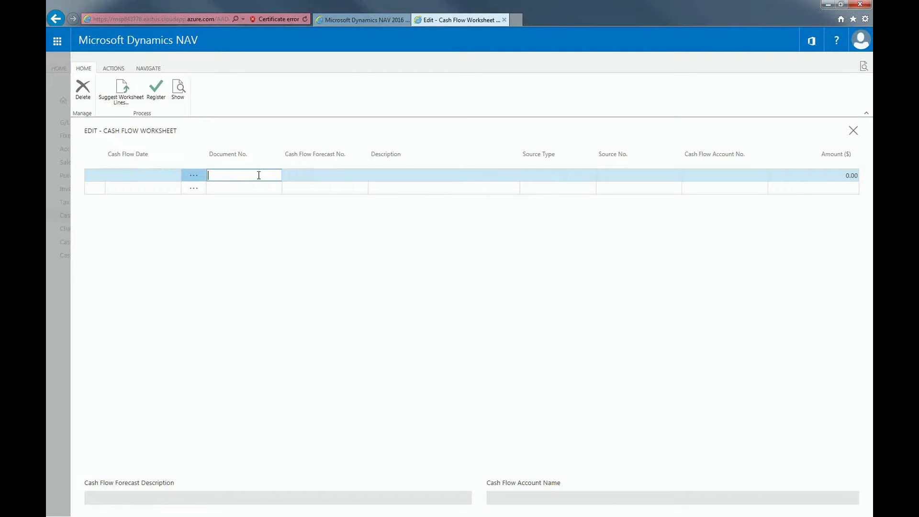
pyautogui.click(385, 215)
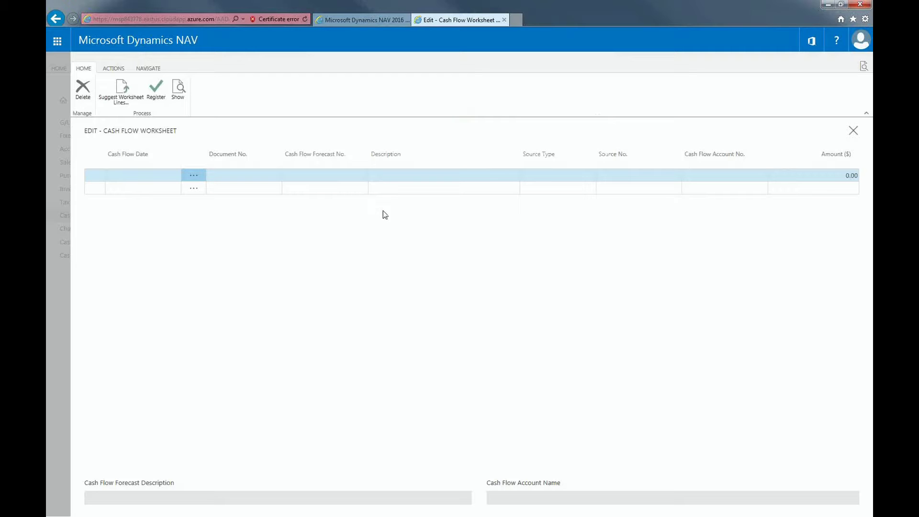
pyautogui.click(134, 99)
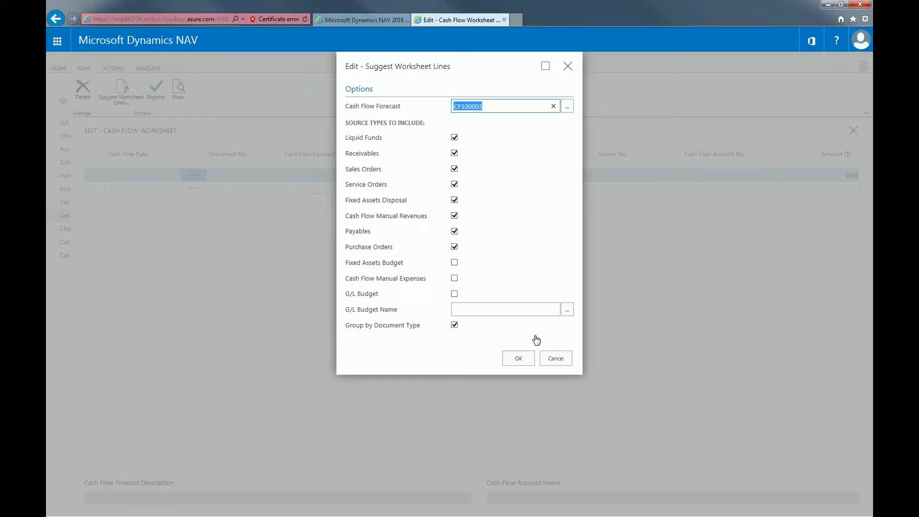
pyautogui.click(527, 363)
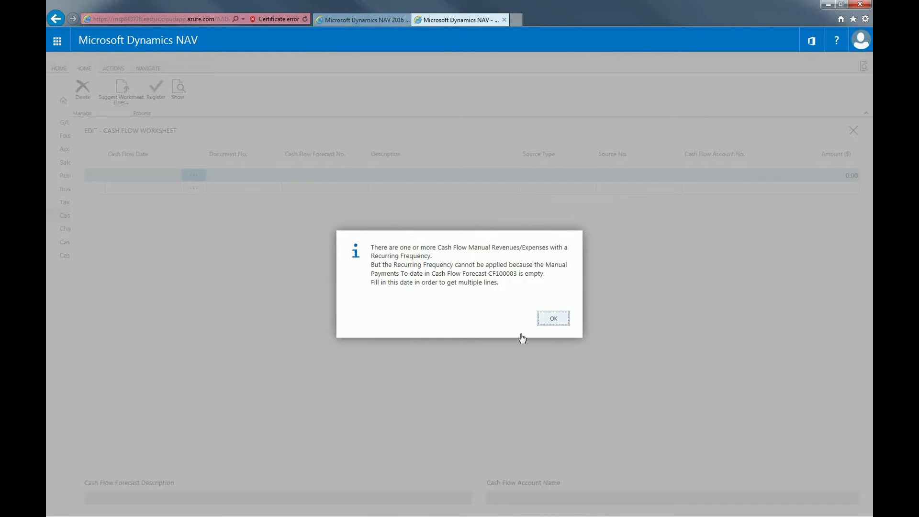
pyautogui.click(558, 317)
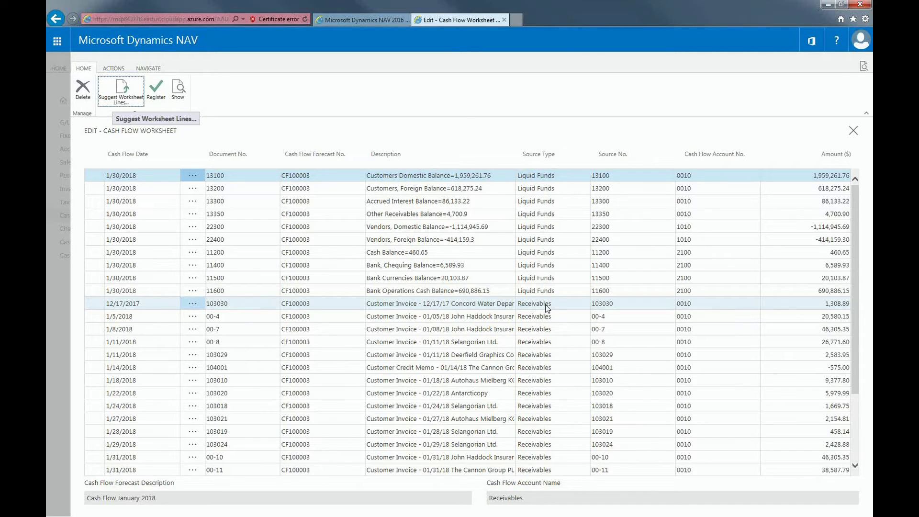
# Step: Change the 12/17/2017 receivables line amount to 1,000.00
pyautogui.click(815, 302)
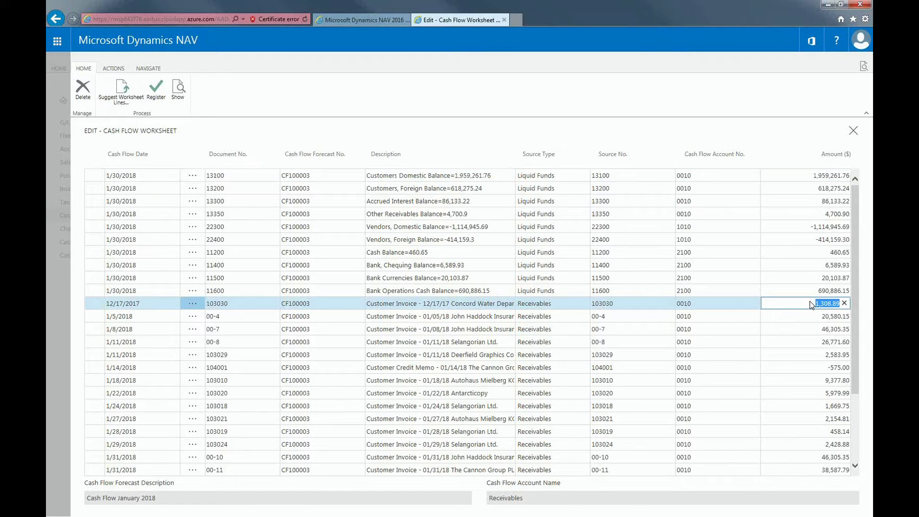
pyautogui.write('1000')
pyautogui.press('Return')
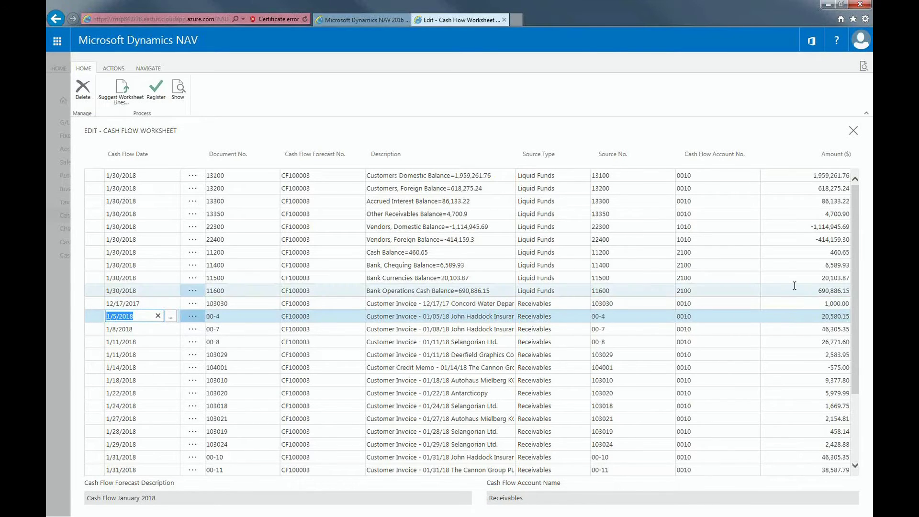
# Step: Register all the cash flow worksheet lines and acknowledge the confirmation
pyautogui.click(155, 89)
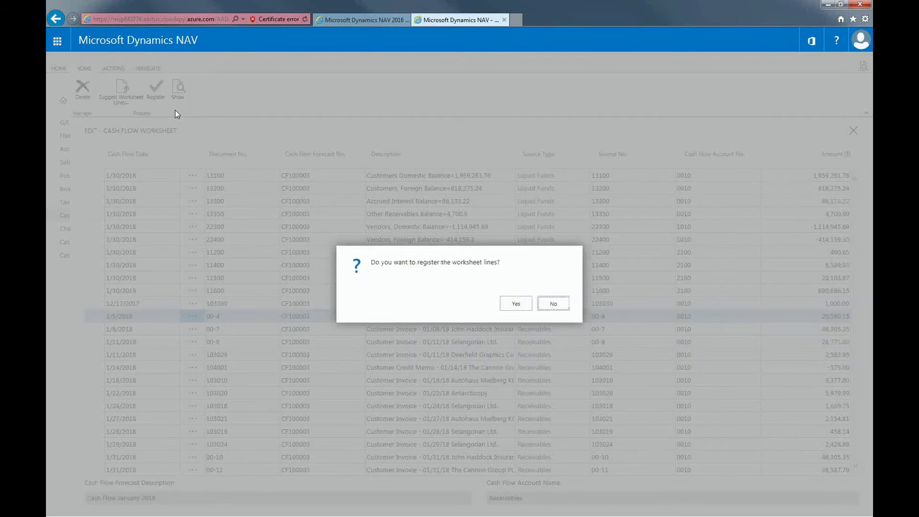
pyautogui.click(512, 303)
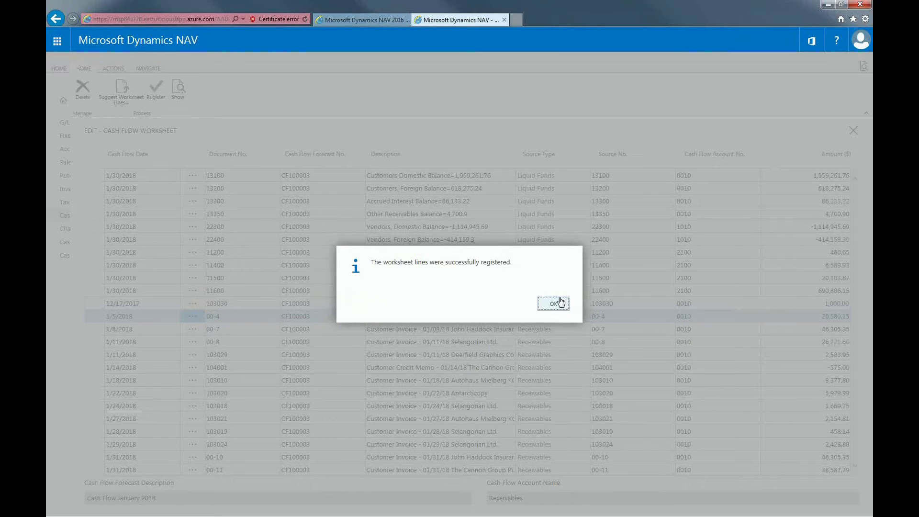
pyautogui.click(554, 303)
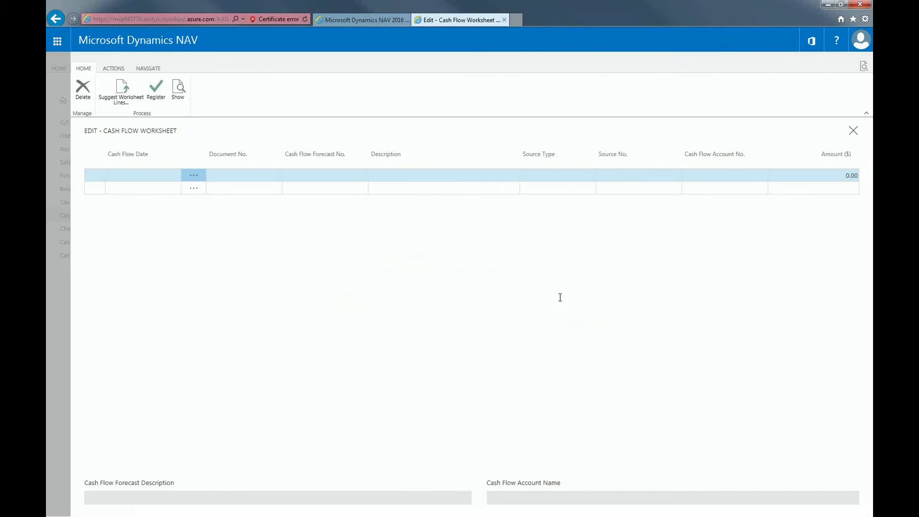
# Step: Close the worksheet, preview the Cash Flow Date List report for CF100003, then close the preview
pyautogui.click(850, 136)
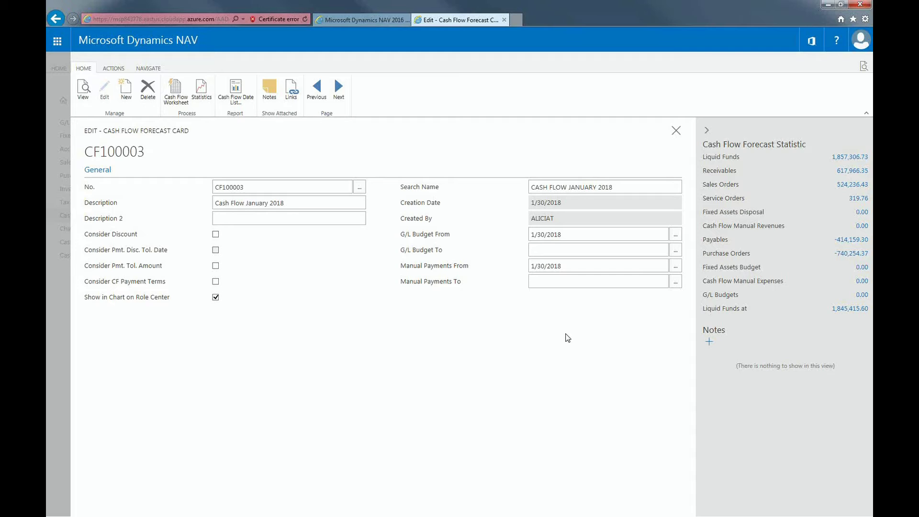
pyautogui.click(247, 92)
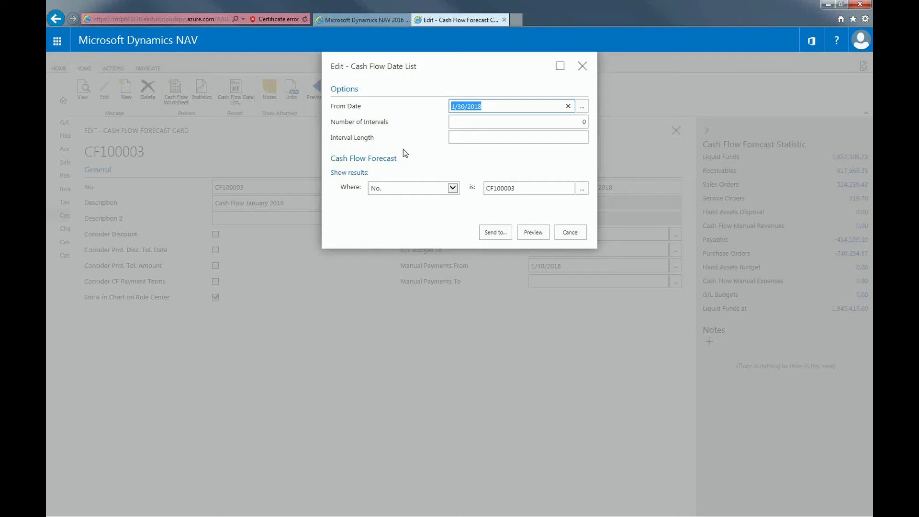
pyautogui.click(532, 233)
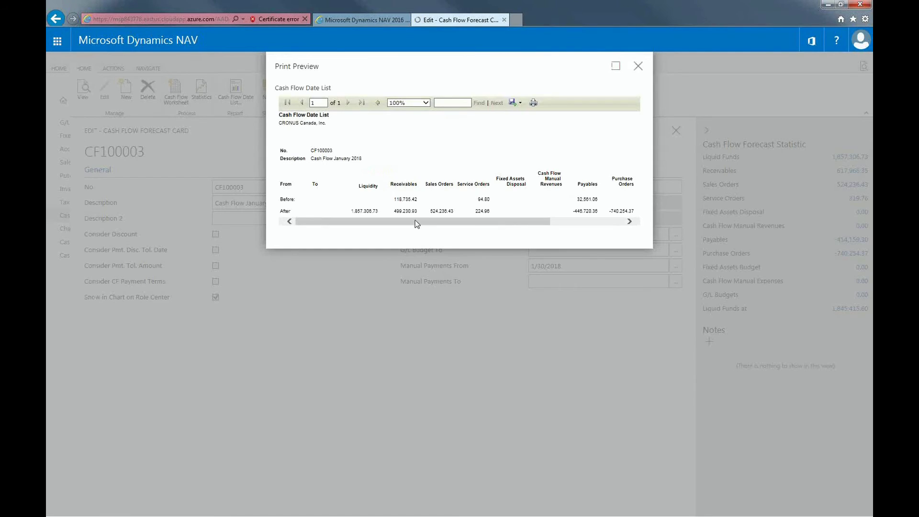
pyautogui.moveTo(404, 221); pyautogui.dragTo(359, 226)
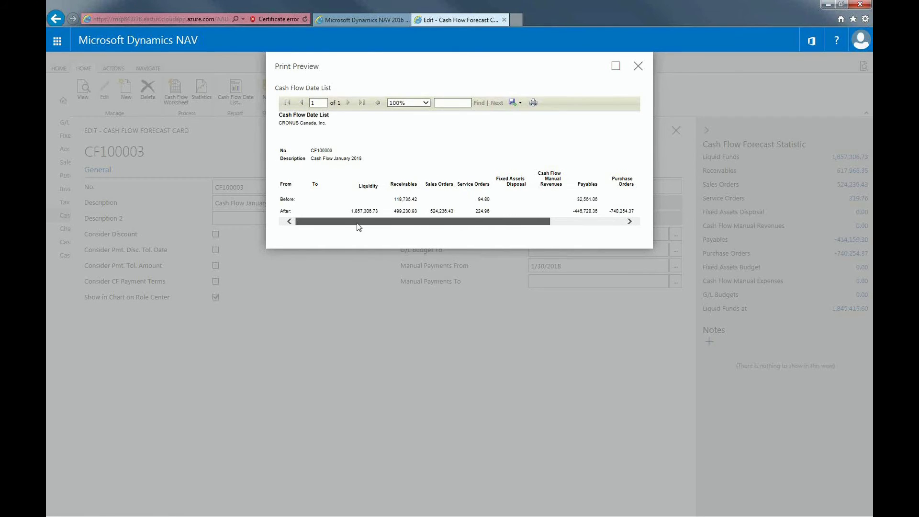
pyautogui.click(638, 68)
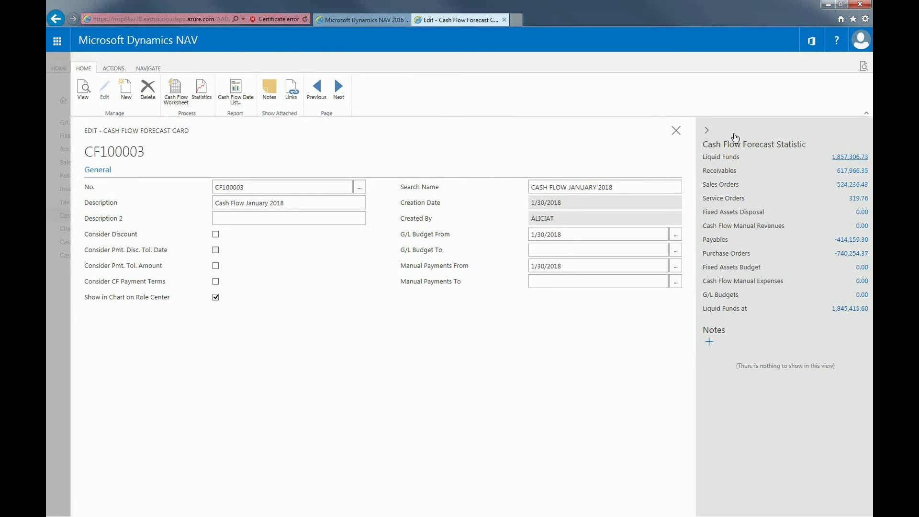
# Step: Review CF100003's Liquid Funds entries and CF Availability by Periods, then close the forecast card
pyautogui.press('Return')
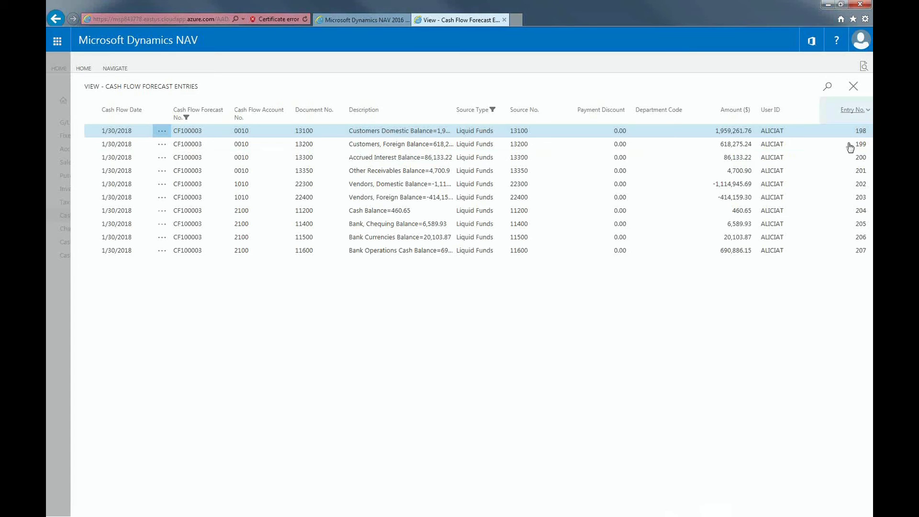
pyautogui.click(854, 87)
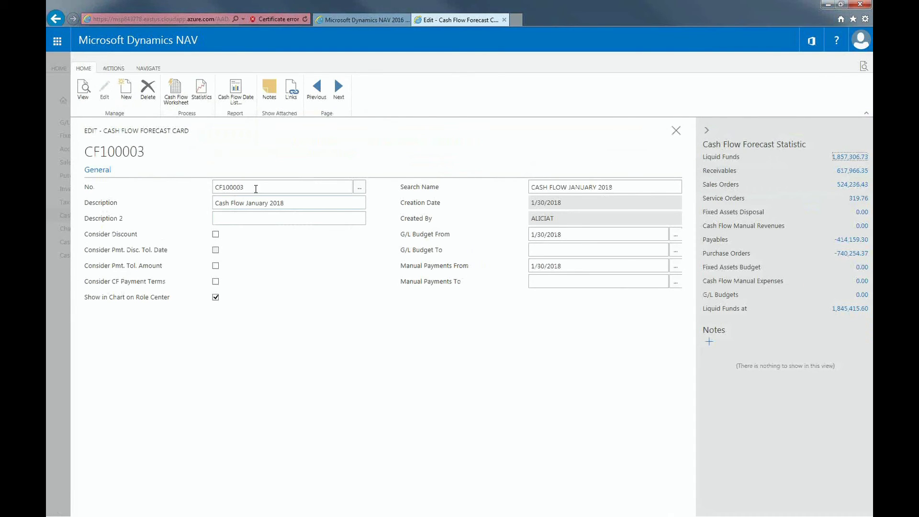
pyautogui.click(160, 68)
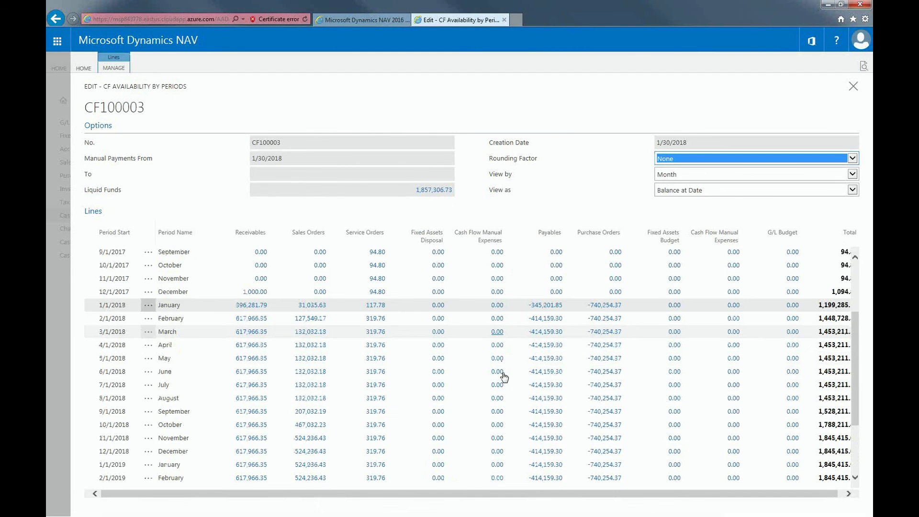
pyautogui.click(850, 88)
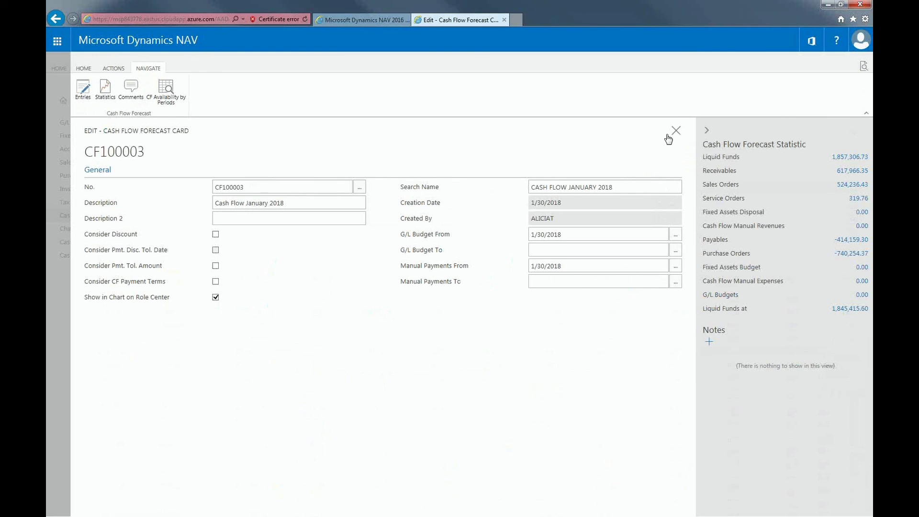
pyautogui.click(676, 130)
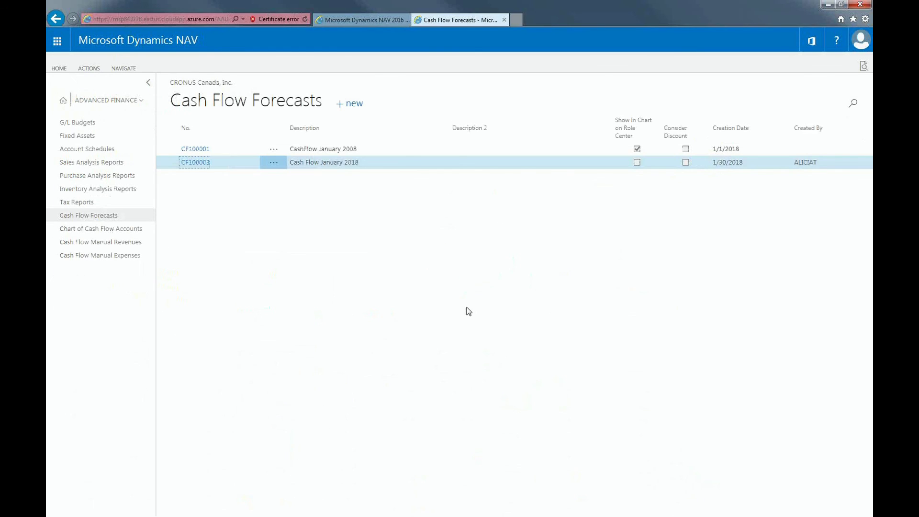